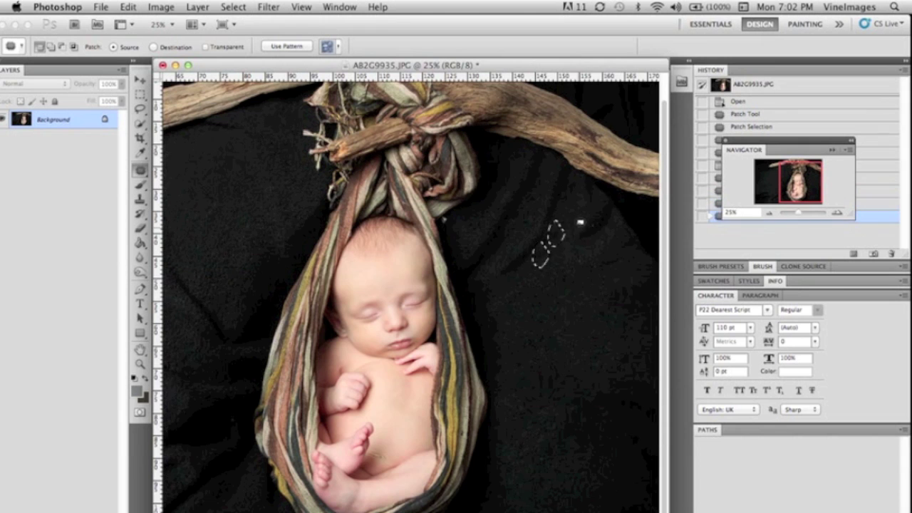
Patch the creases in the black backdrop beside the baby's sling, working down from the branch, using clean nearby fabric
{"action": "left_click", "coordinate": [595, 210]}
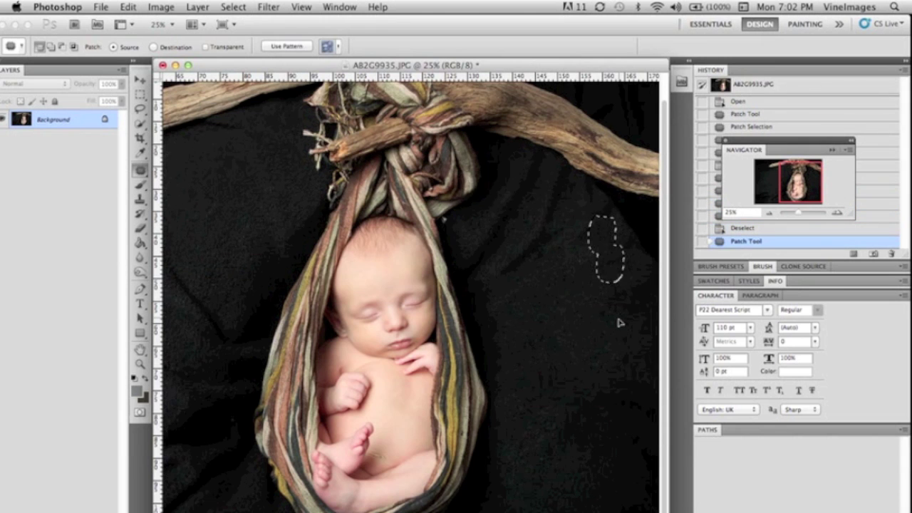
{"action": "mouse_move", "coordinate": [588, 238]}
{"action": "left_mouse_down"}
{"action": "mouse_move", "coordinate": [571, 268]}
{"action": "mouse_move", "coordinate": [601, 302]}
{"action": "mouse_move", "coordinate": [615, 258]}
{"action": "mouse_move", "coordinate": [589, 239]}
{"action": "left_mouse_up"}
{"action": "left_click_drag", "start_coordinate": [579, 310], "coordinate": [552, 362]}
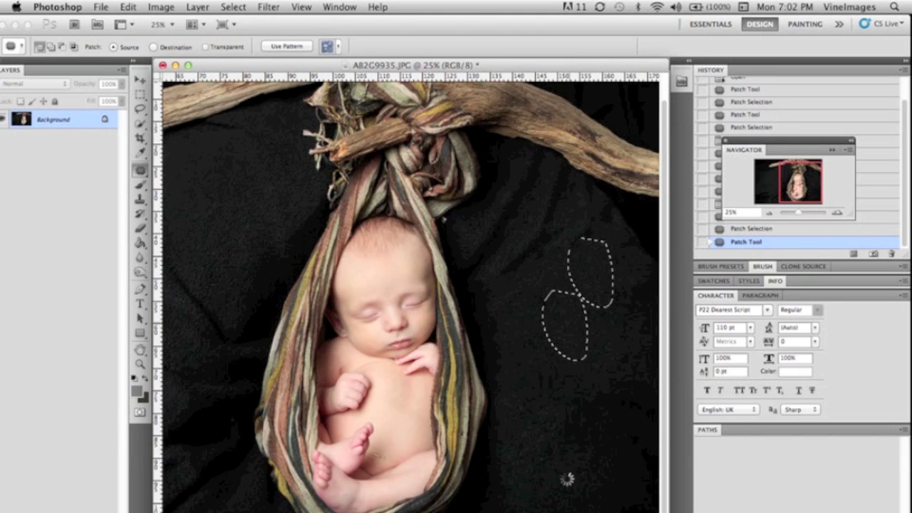
{"action": "left_click_drag", "start_coordinate": [563, 463], "coordinate": [556, 439]}
{"action": "left_click", "coordinate": [547, 452]}
{"action": "mouse_move", "coordinate": [547, 454]}
{"action": "left_mouse_down"}
{"action": "mouse_move", "coordinate": [551, 509]}
{"action": "mouse_move", "coordinate": [534, 510]}
{"action": "left_mouse_up"}
{"action": "left_click_drag", "start_coordinate": [530, 507], "coordinate": [531, 512]}
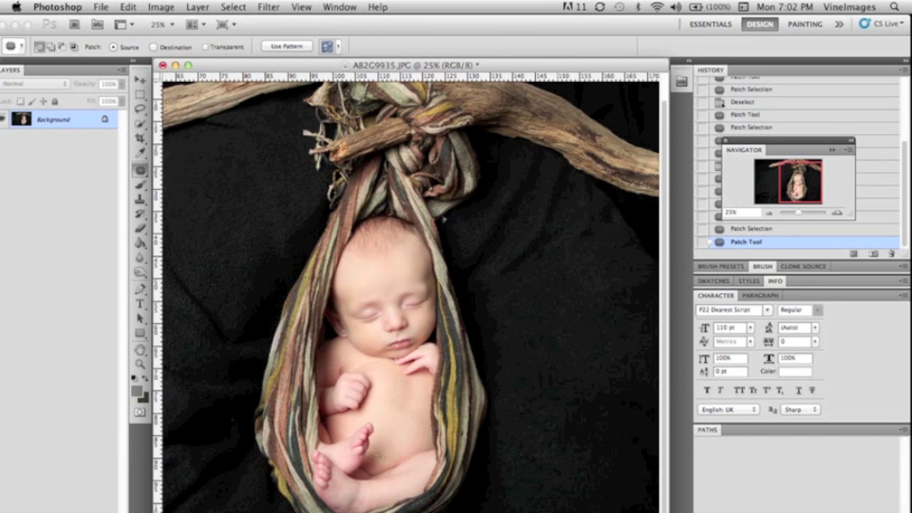
{"action": "left_click", "coordinate": [625, 431]}
{"action": "mouse_move", "coordinate": [615, 422]}
{"action": "left_mouse_down"}
{"action": "mouse_move", "coordinate": [634, 421]}
{"action": "mouse_move", "coordinate": [624, 420]}
{"action": "mouse_move", "coordinate": [617, 374]}
{"action": "left_mouse_up"}
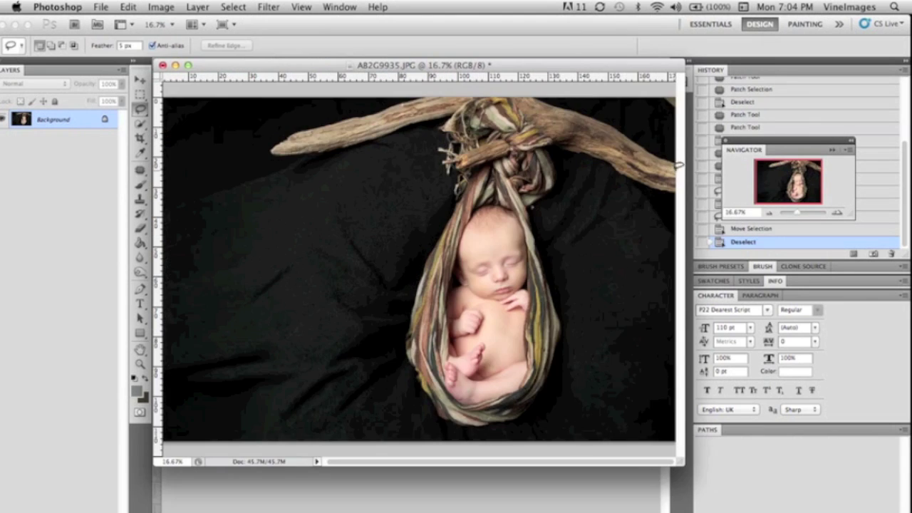
Lasso a freehand selection around the driftwood branch, the knotted scarf and the baby's sling
{"action": "mouse_move", "coordinate": [579, 120]}
{"action": "left_mouse_down"}
{"action": "mouse_move", "coordinate": [501, 99]}
{"action": "mouse_move", "coordinate": [407, 103]}
{"action": "mouse_move", "coordinate": [341, 124]}
{"action": "left_mouse_up"}
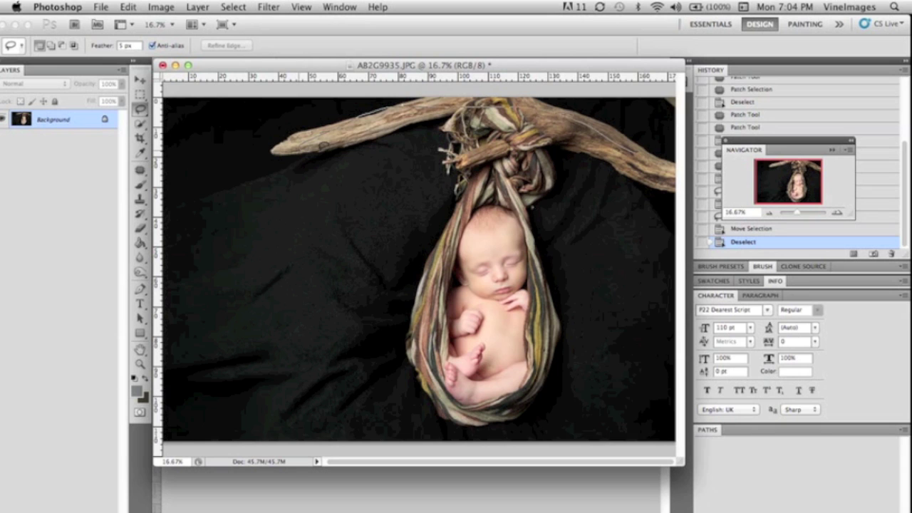
{"action": "left_click_drag", "start_coordinate": [399, 119], "coordinate": [459, 114]}
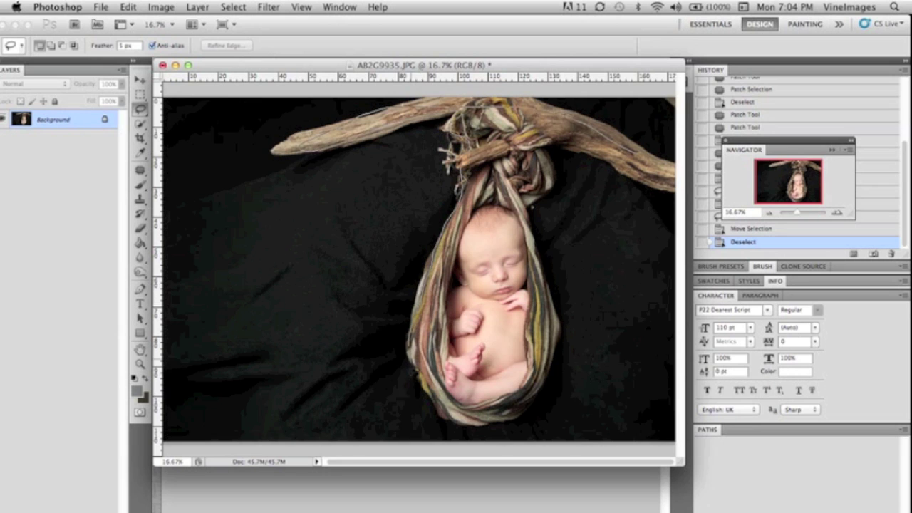
{"action": "left_click_drag", "start_coordinate": [412, 361], "coordinate": [422, 404]}
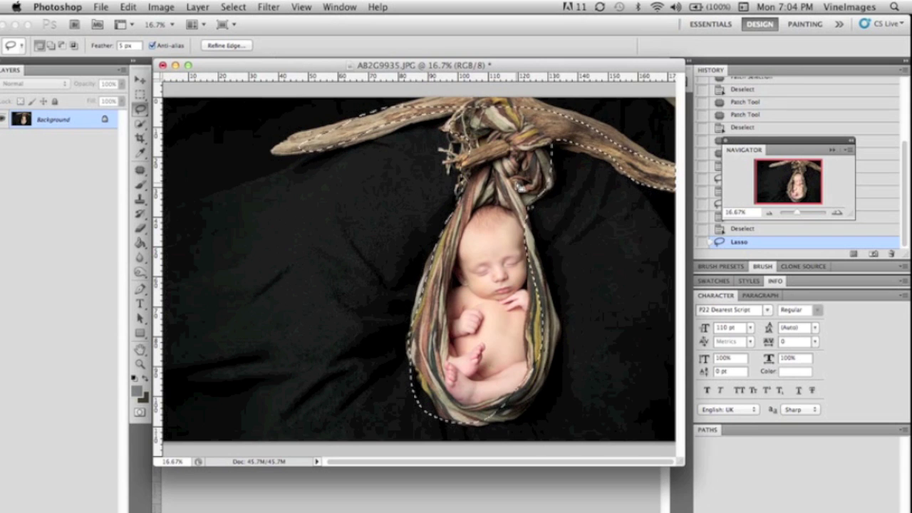
{"action": "key", "text": "Right"}
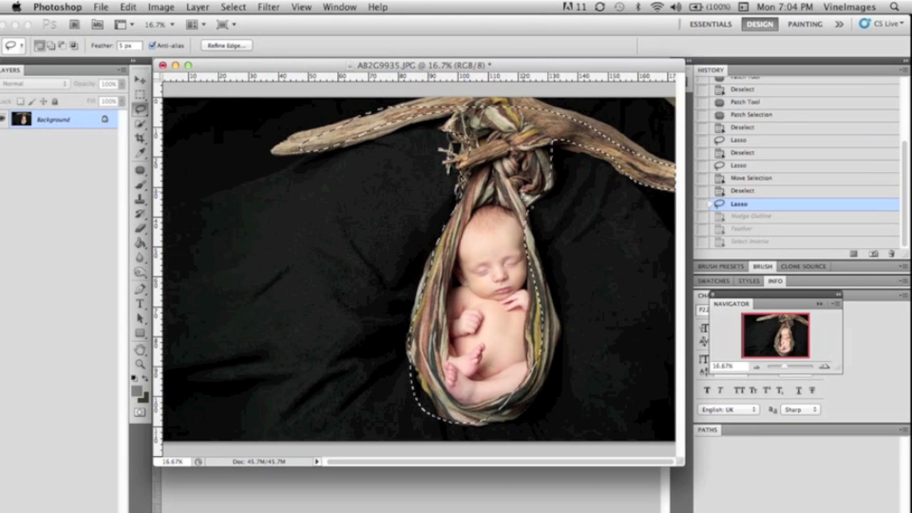
Feather the selection by 50 pixels and invert it to select the backdrop
{"action": "right_click", "coordinate": [507, 188]}
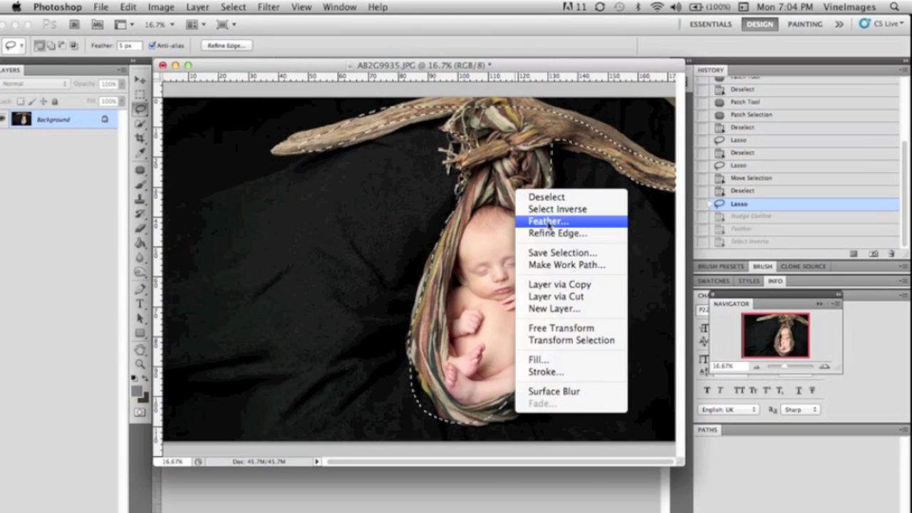
{"action": "left_click", "coordinate": [550, 213]}
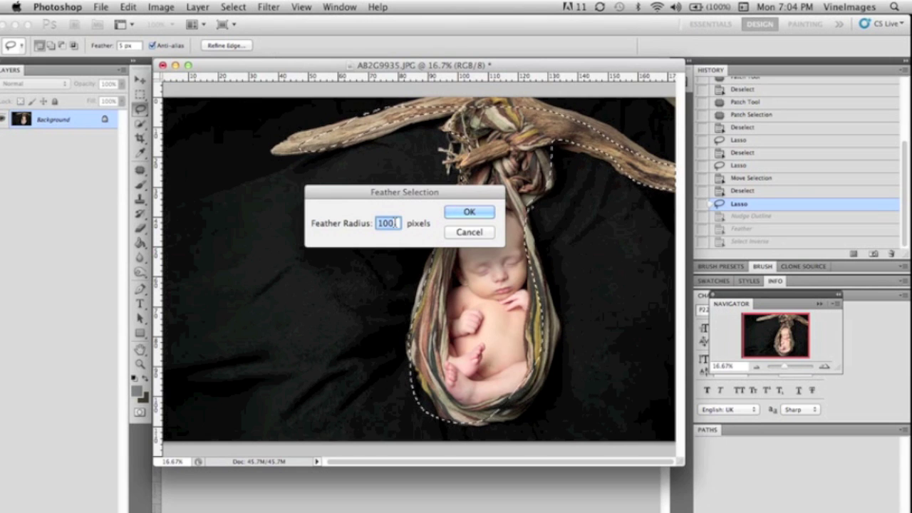
{"action": "type", "text": "50"}
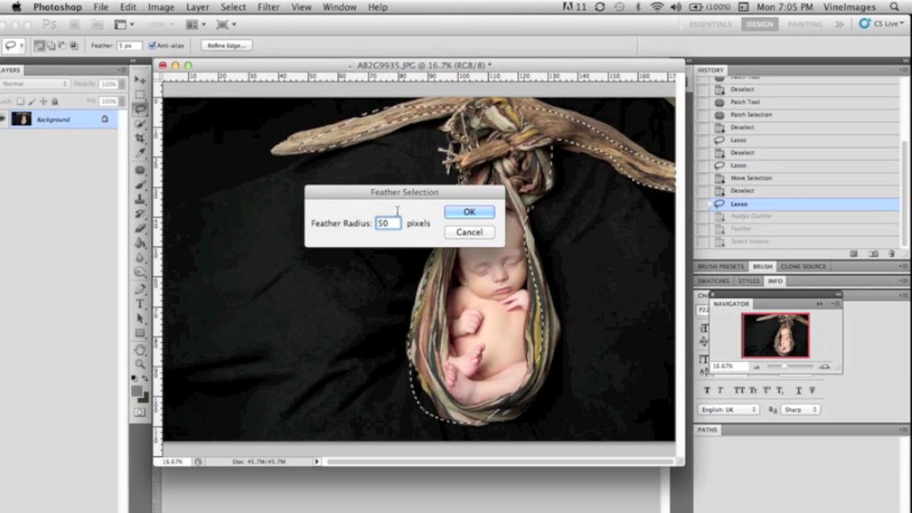
{"action": "left_click", "coordinate": [468, 212]}
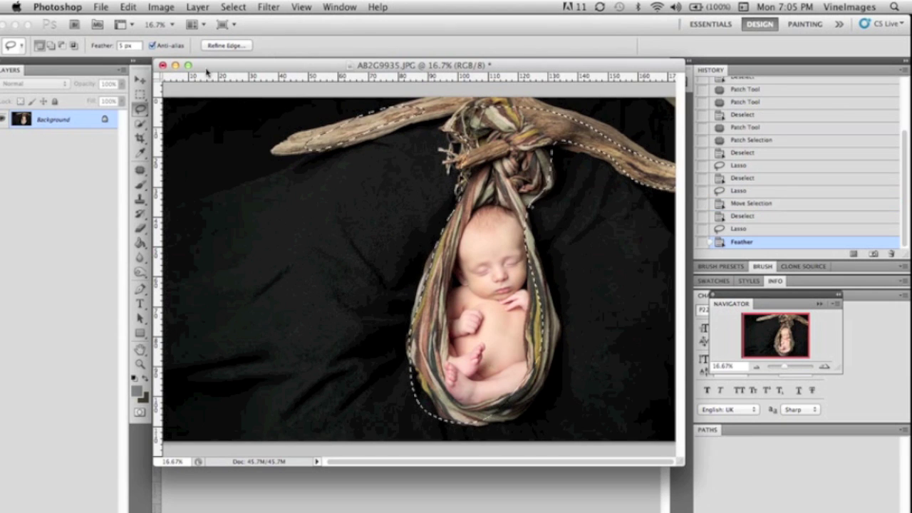
{"action": "left_click", "coordinate": [235, 7]}
{"action": "left_click", "coordinate": [250, 61]}
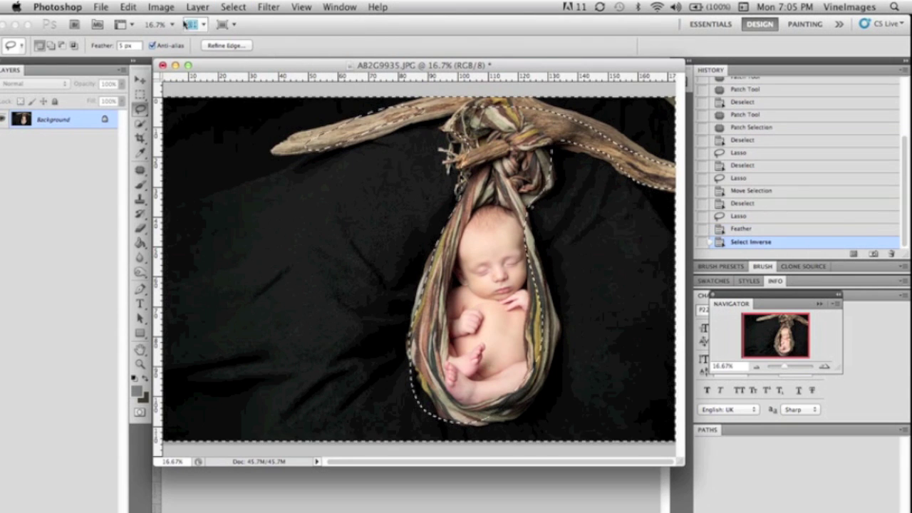
Darken the selected backdrop to solid black by pulling the RGB curve down in Curves, and clear the selection
{"action": "left_click", "coordinate": [161, 8]}
{"action": "mouse_move", "coordinate": [182, 47]}
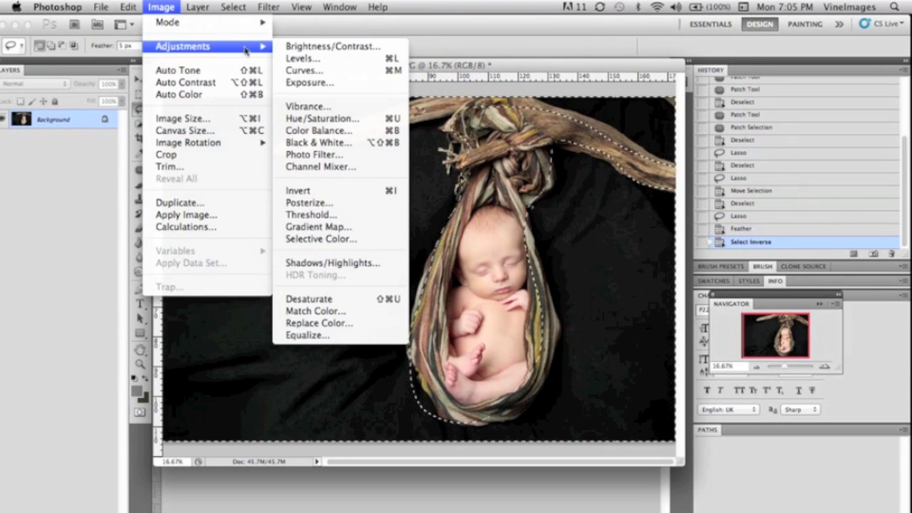
{"action": "left_click", "coordinate": [356, 76]}
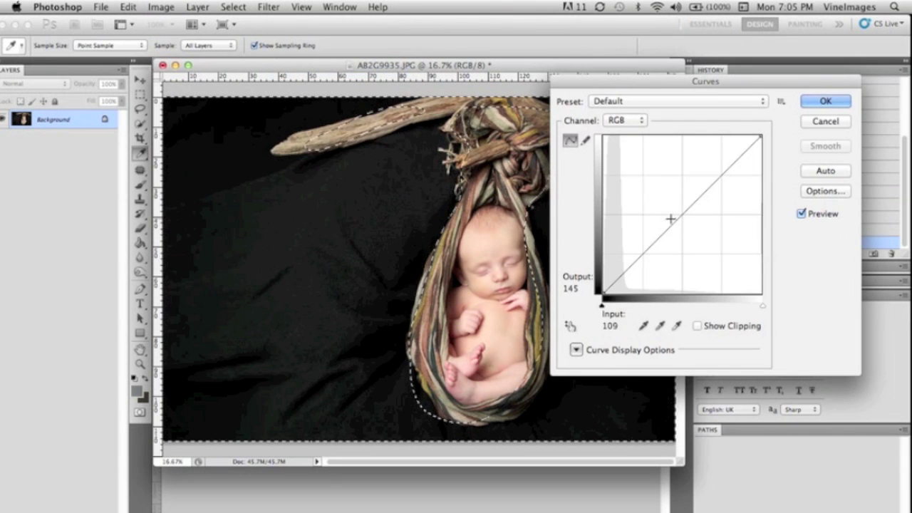
{"action": "left_click_drag", "start_coordinate": [685, 214], "coordinate": [713, 237]}
{"action": "left_click", "coordinate": [824, 103]}
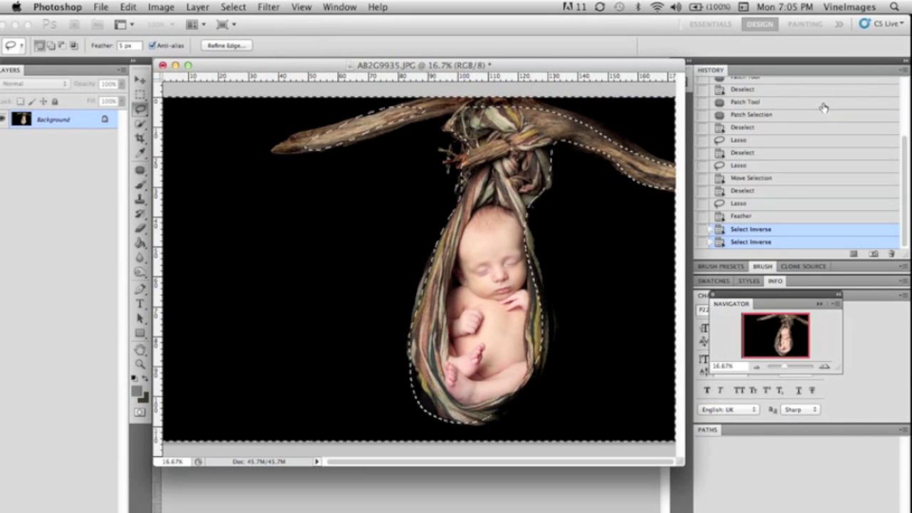
{"action": "left_click", "coordinate": [235, 7]}
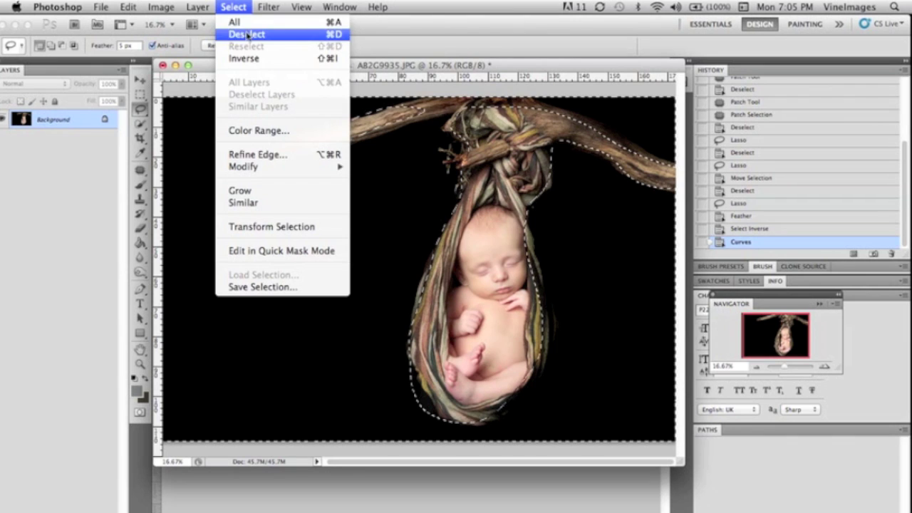
{"action": "left_click", "coordinate": [247, 33]}
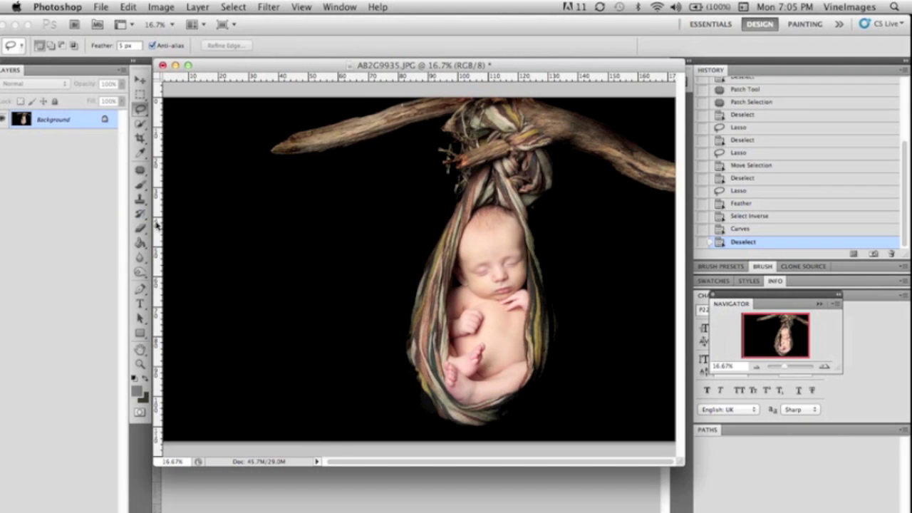
Set up the History Brush with a soft brush size of 143 px
{"action": "left_click", "coordinate": [141, 216]}
{"action": "left_click_drag", "start_coordinate": [141, 218], "coordinate": [194, 215]}
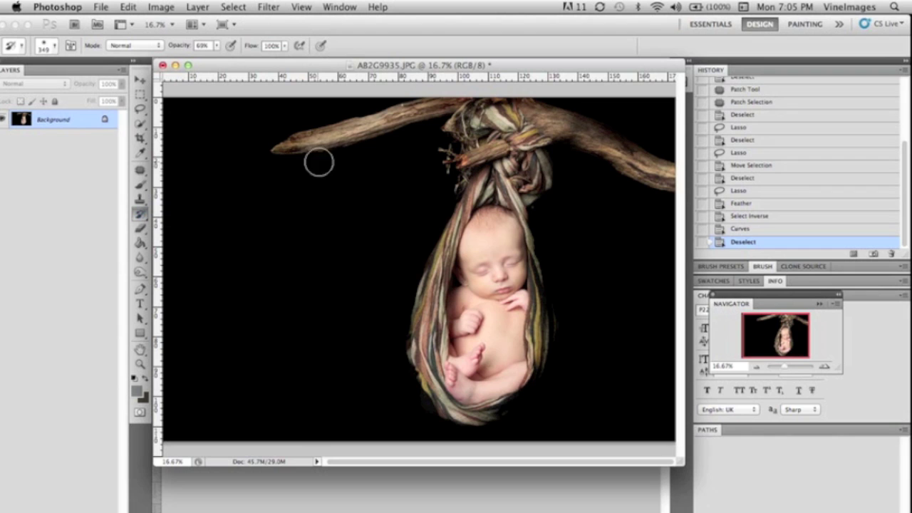
{"action": "left_click", "coordinate": [54, 45]}
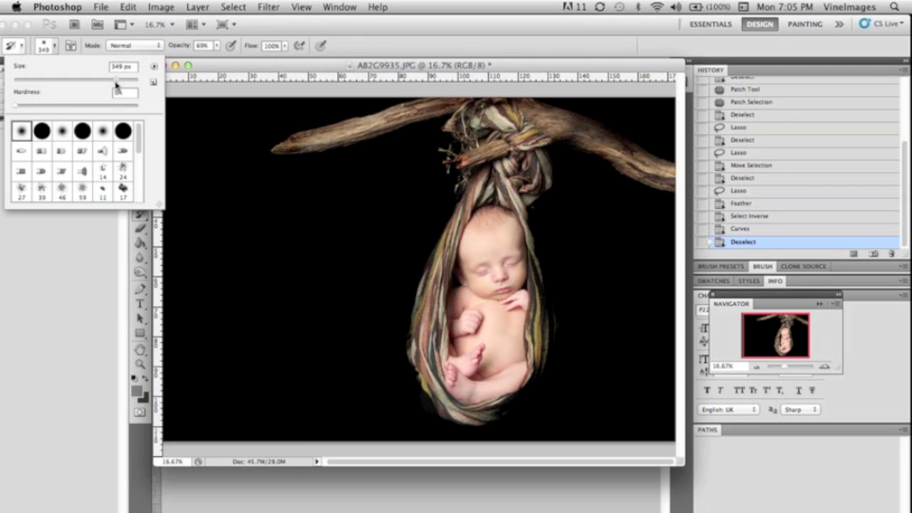
{"action": "left_click_drag", "start_coordinate": [116, 83], "coordinate": [90, 87]}
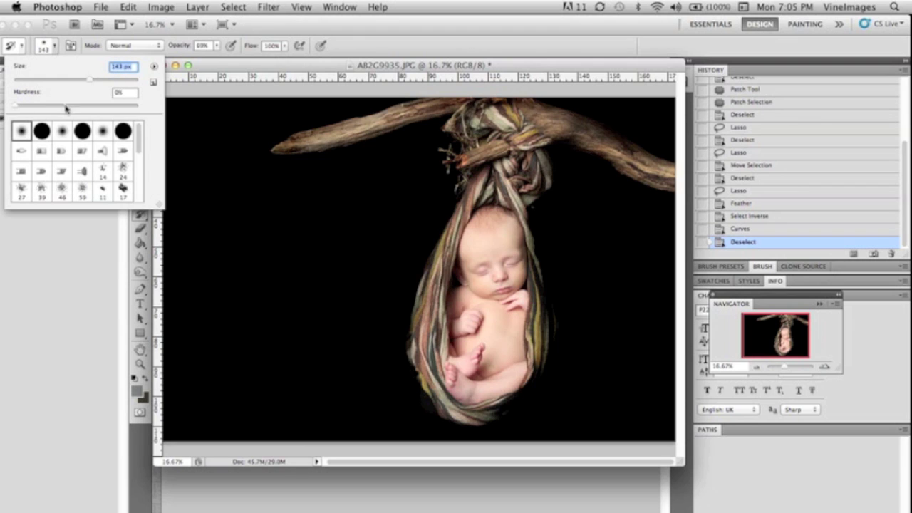
{"action": "left_click", "coordinate": [332, 144]}
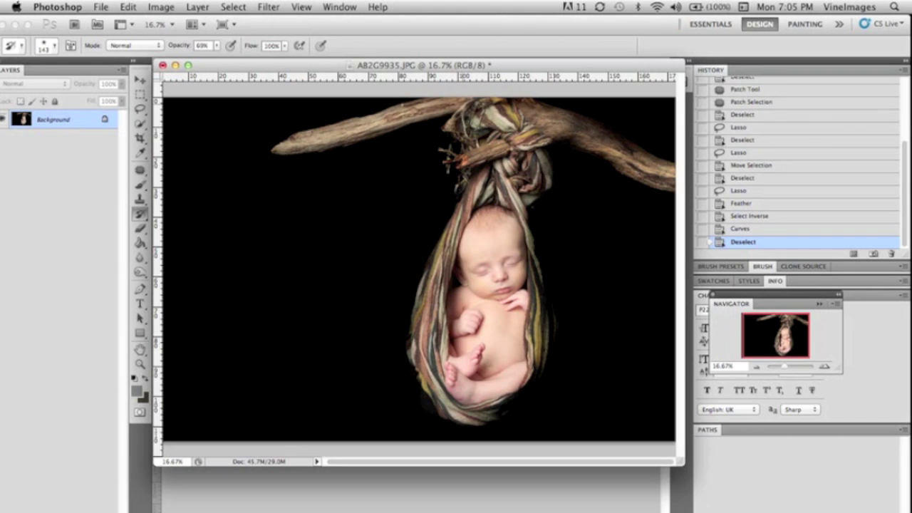
Restore the original brightness of the darkened scarf knot, branch and sling edges with the History Brush
{"action": "left_click", "coordinate": [461, 133]}
{"action": "left_click", "coordinate": [458, 130]}
{"action": "left_click_drag", "start_coordinate": [453, 128], "coordinate": [463, 111]}
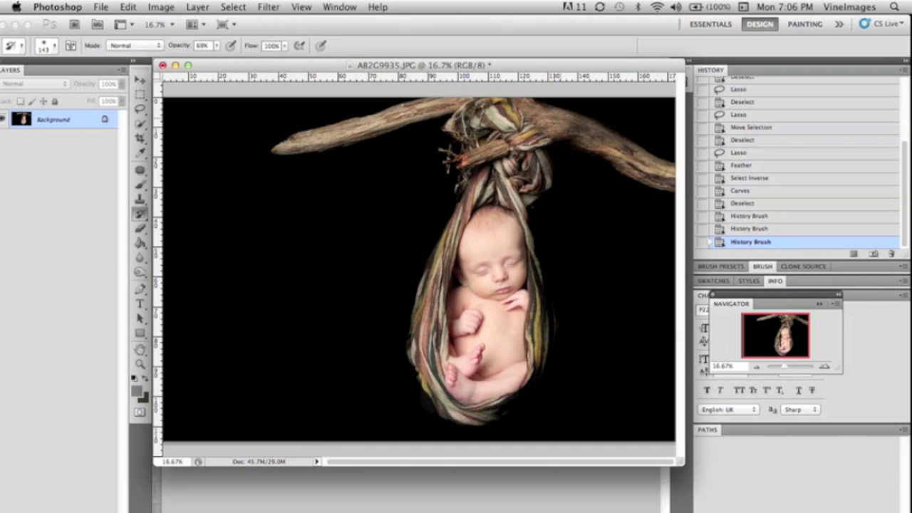
{"action": "left_click_drag", "start_coordinate": [685, 185], "coordinate": [646, 167]}
{"action": "left_click_drag", "start_coordinate": [645, 167], "coordinate": [656, 177]}
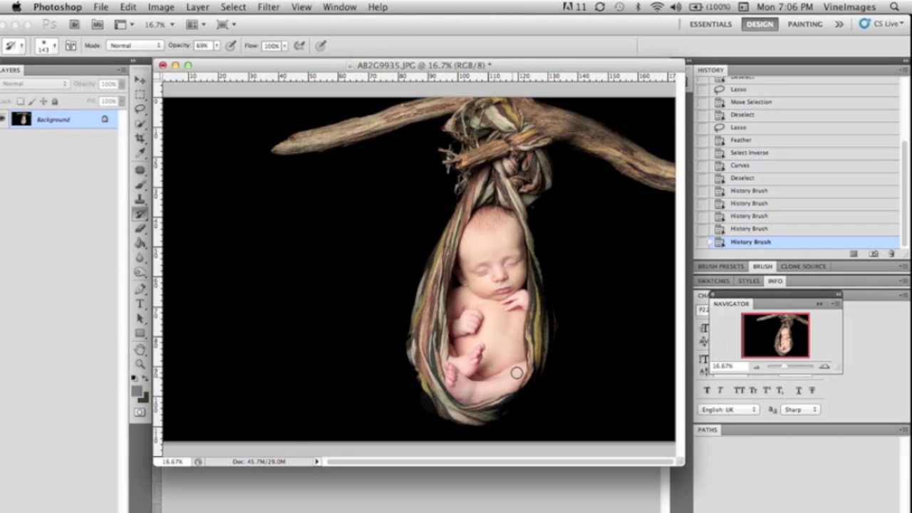
{"action": "mouse_move", "coordinate": [540, 347]}
{"action": "left_mouse_down"}
{"action": "mouse_move", "coordinate": [533, 385]}
{"action": "mouse_move", "coordinate": [547, 331]}
{"action": "mouse_move", "coordinate": [544, 294]}
{"action": "left_mouse_up"}
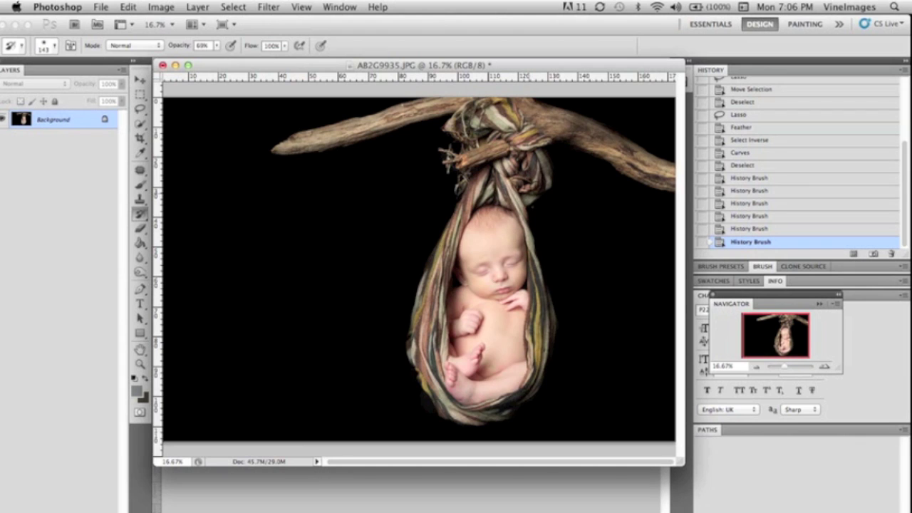
{"action": "left_click_drag", "start_coordinate": [515, 382], "coordinate": [511, 384]}
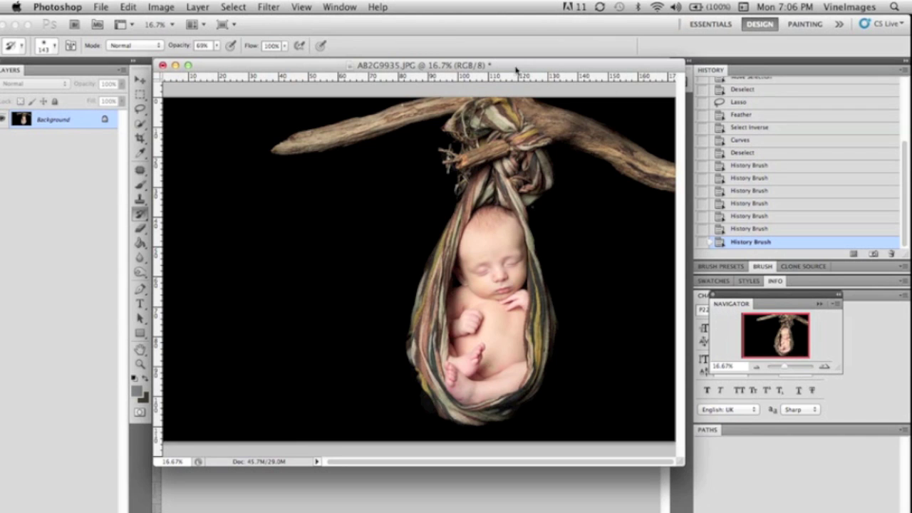
Compare the photo's original history snapshot with its latest edited state
{"action": "left_click_drag", "start_coordinate": [516, 69], "coordinate": [485, 74]}
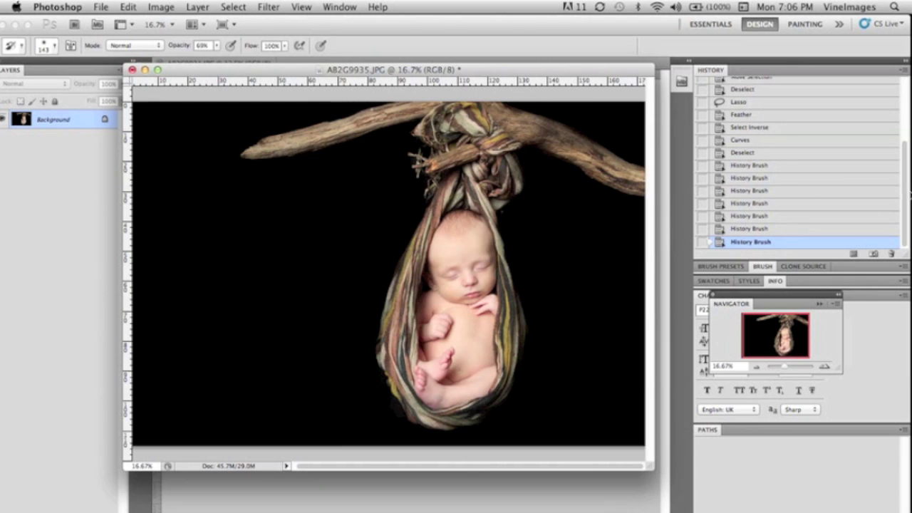
{"action": "left_click_drag", "start_coordinate": [905, 194], "coordinate": [906, 111]}
{"action": "left_click", "coordinate": [787, 85]}
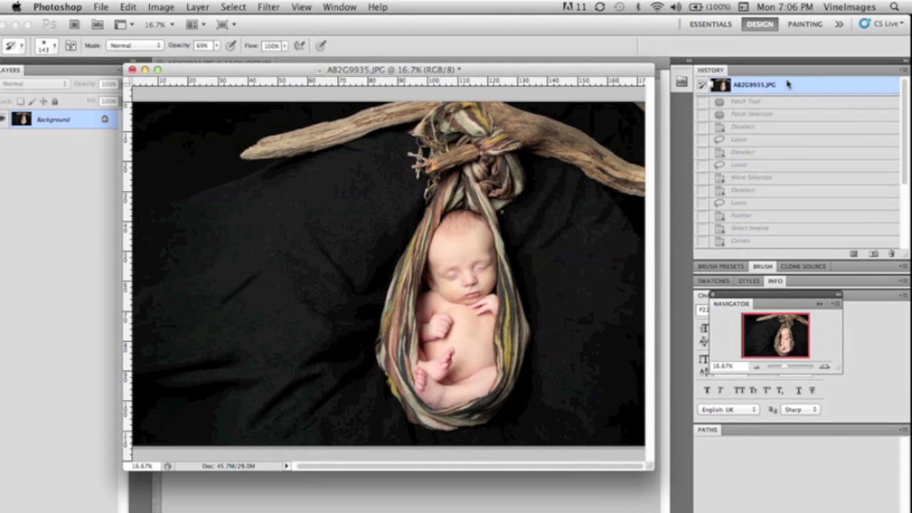
{"action": "scroll", "coordinate": [906, 157], "scroll_direction": "down", "scroll_amount": 5}
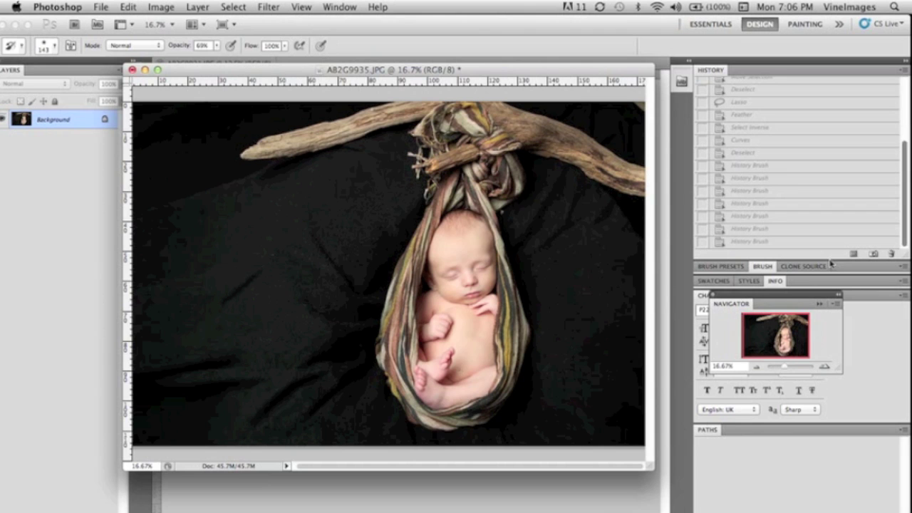
{"action": "left_click", "coordinate": [757, 242]}
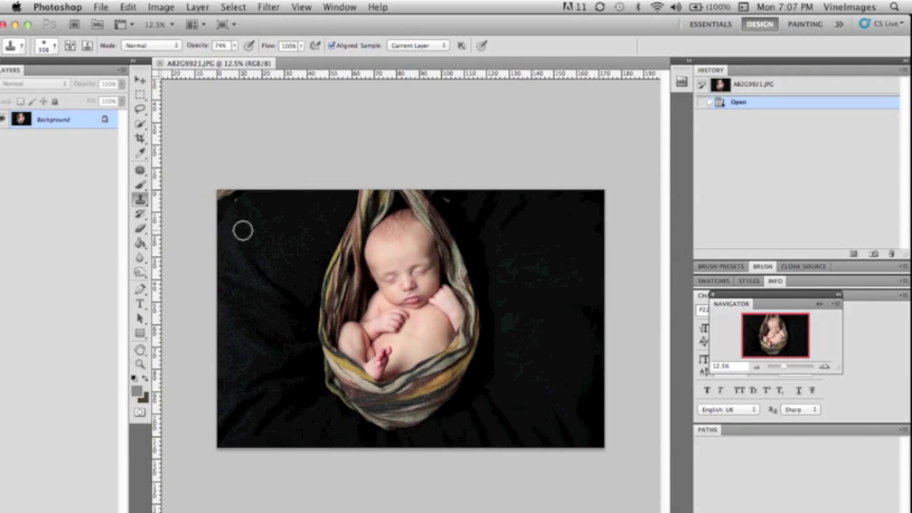
Clone clean black backdrop over the bits of branch in the upper-left corner of the AB2G9921.JPG photo
{"action": "left_click", "coordinate": [224, 195]}
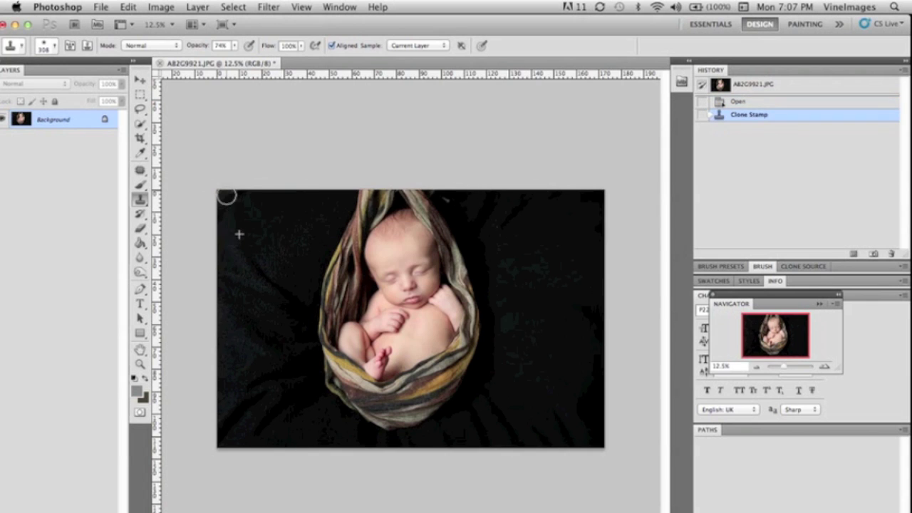
{"action": "left_click", "coordinate": [224, 195]}
{"action": "left_click", "coordinate": [247, 206]}
{"action": "left_click", "coordinate": [243, 207]}
{"action": "left_click", "coordinate": [241, 208]}
Clone clean backdrop over the light mark and neighbouring fabric to the right of the scarf near the photo's top edge
{"action": "left_click", "coordinate": [493, 219]}
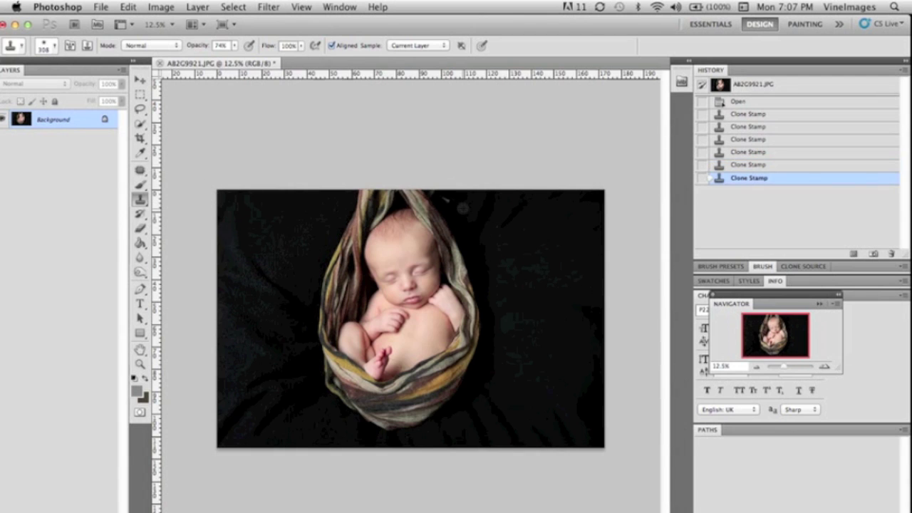
{"action": "left_click", "coordinate": [453, 202]}
{"action": "left_click", "coordinate": [453, 202]}
{"action": "left_click", "coordinate": [455, 204]}
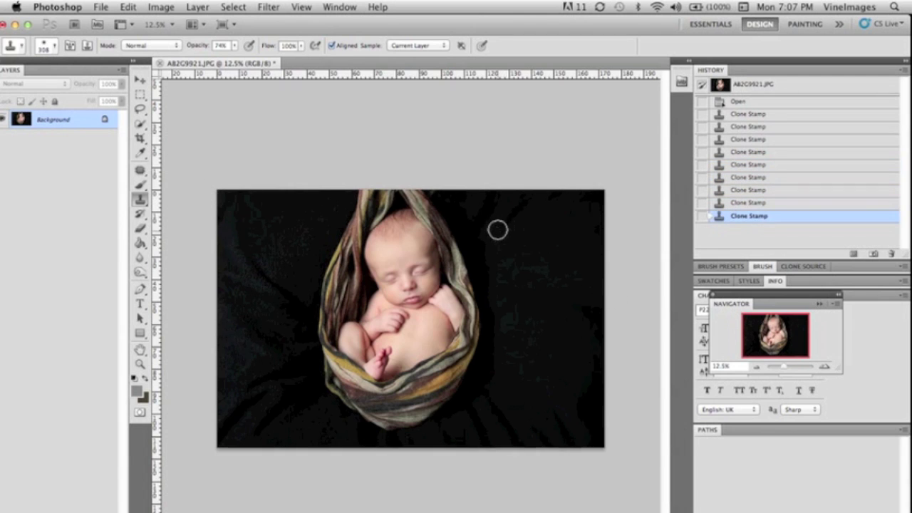
{"action": "left_click", "coordinate": [497, 228]}
{"action": "left_click", "coordinate": [497, 227]}
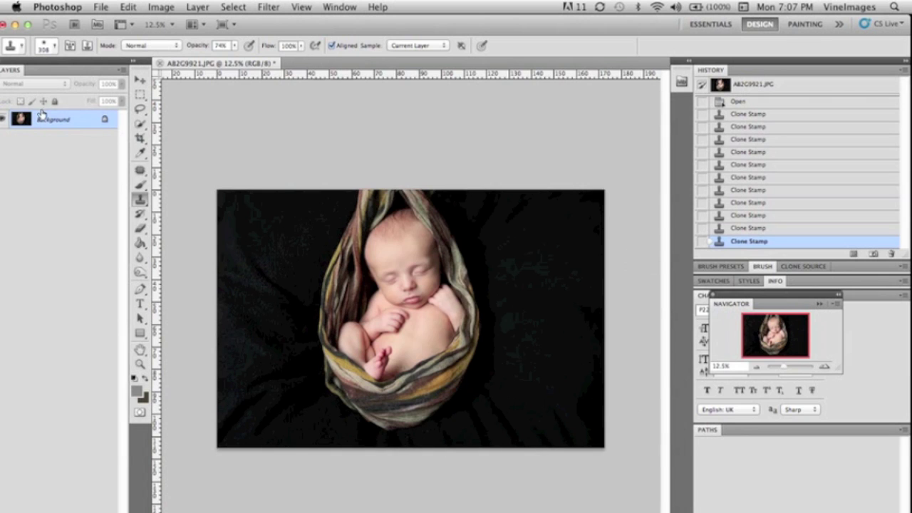
Select the black backdrop by lassoing around the baby and sling, feathering that outline and inverting the selection
{"action": "left_click", "coordinate": [139, 109]}
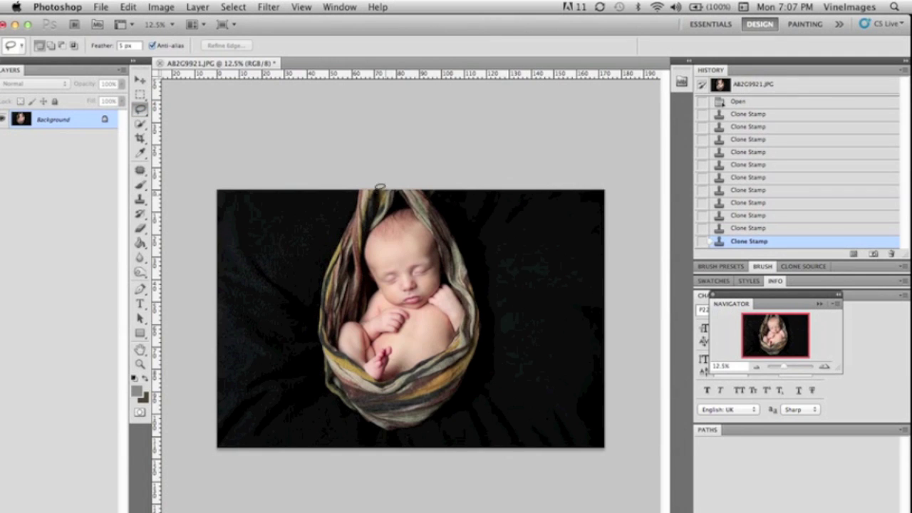
{"action": "left_click_drag", "start_coordinate": [362, 194], "coordinate": [339, 253]}
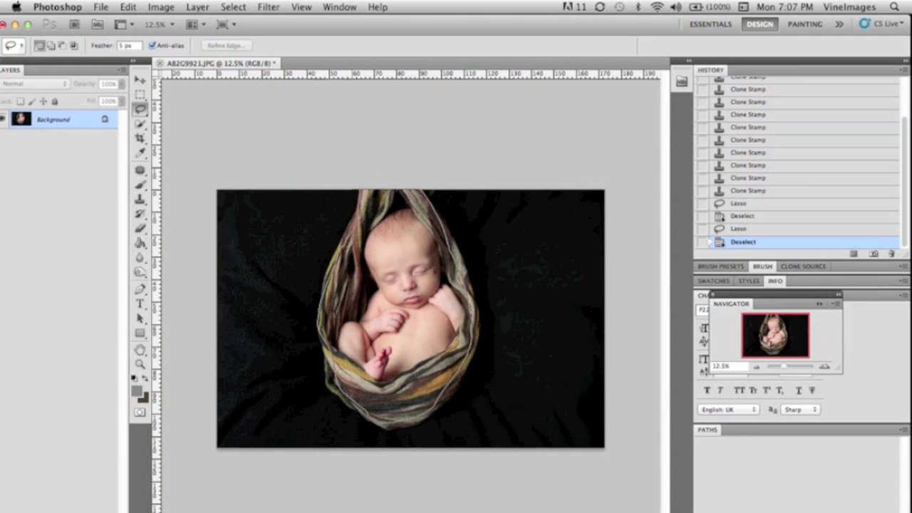
{"action": "left_click_drag", "start_coordinate": [335, 228], "coordinate": [428, 196]}
{"action": "right_click", "coordinate": [414, 269]}
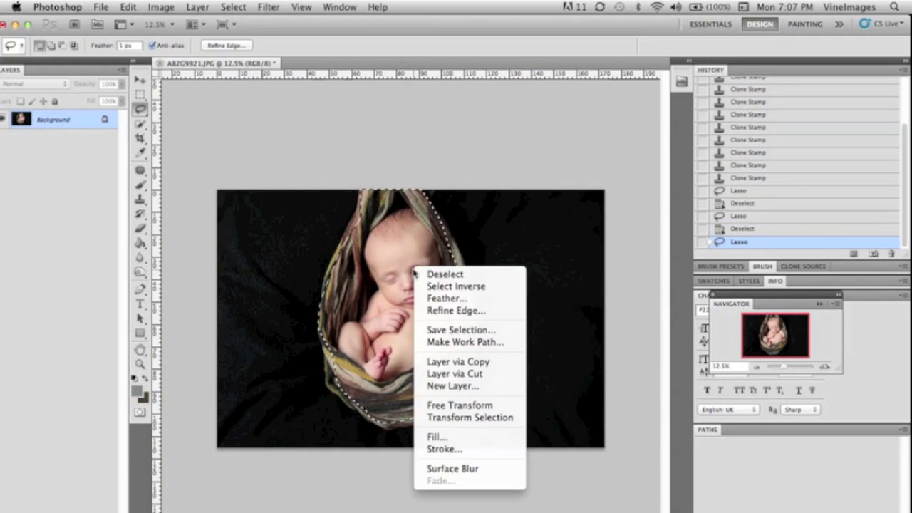
{"action": "left_click", "coordinate": [509, 299]}
{"action": "left_click", "coordinate": [488, 209]}
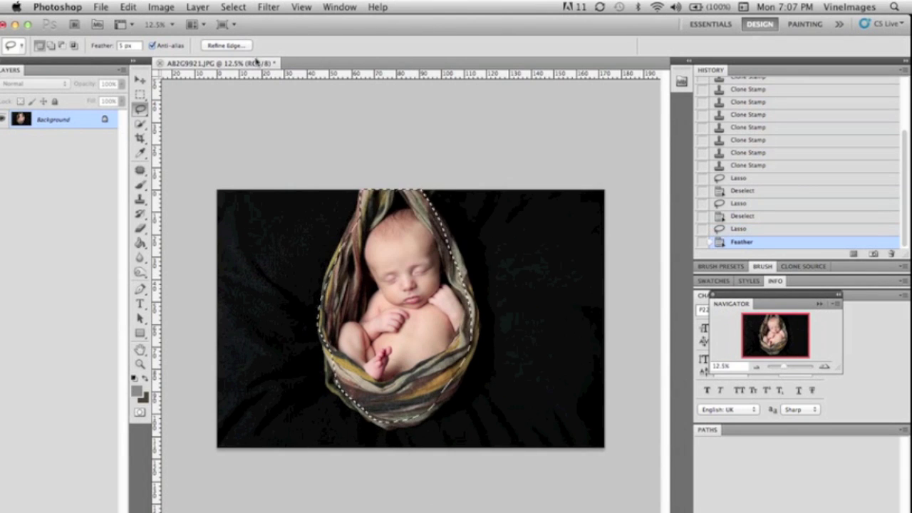
{"action": "left_click", "coordinate": [226, 10]}
{"action": "left_click", "coordinate": [243, 58]}
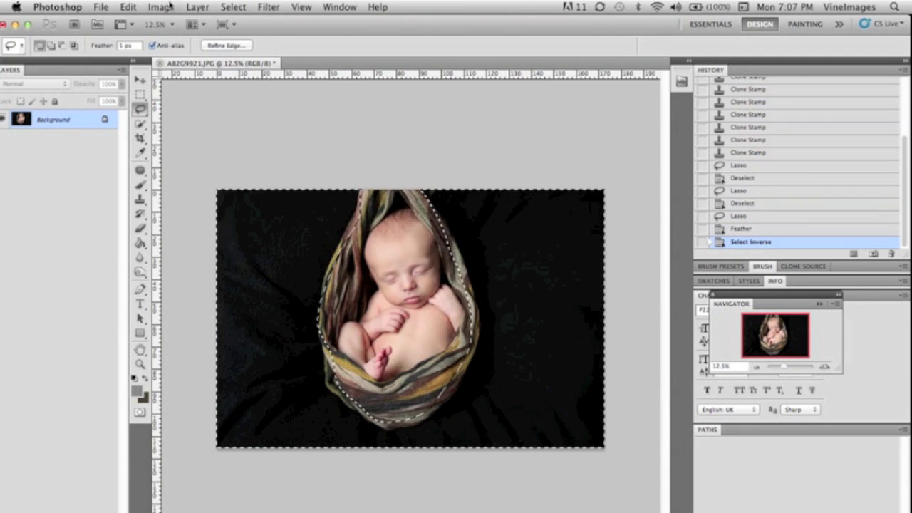
Darken the selected backdrop with a Curves adjustment on the RGB channel, mapping input 148 to output 102
{"action": "left_click", "coordinate": [170, 6]}
{"action": "left_click", "coordinate": [252, 45]}
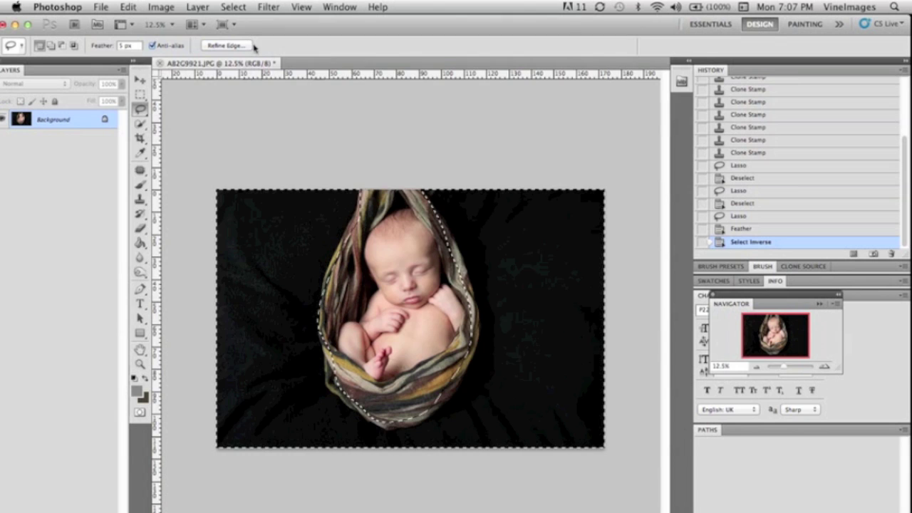
{"action": "left_click", "coordinate": [174, 9]}
{"action": "mouse_move", "coordinate": [231, 49]}
{"action": "left_click", "coordinate": [315, 70]}
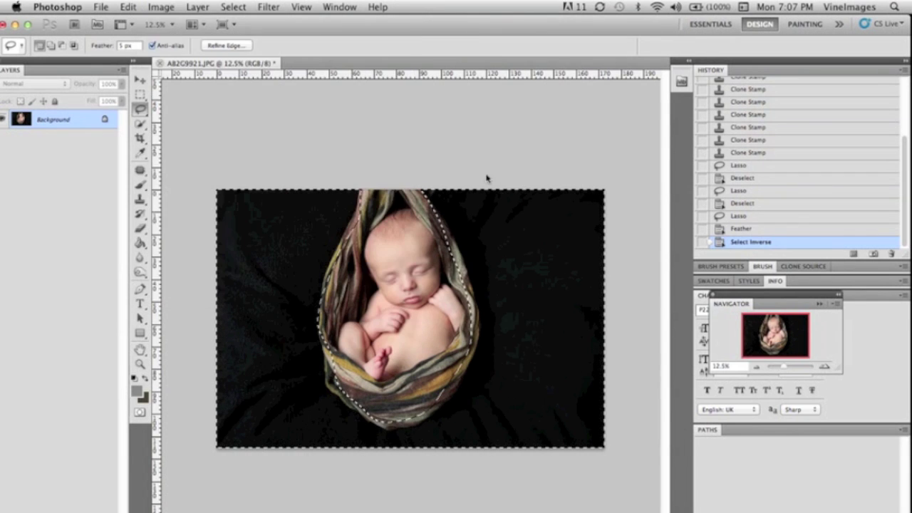
{"action": "key", "text": "ctrl+m"}
{"action": "left_click", "coordinate": [688, 213]}
{"action": "left_click_drag", "start_coordinate": [688, 213], "coordinate": [695, 230]}
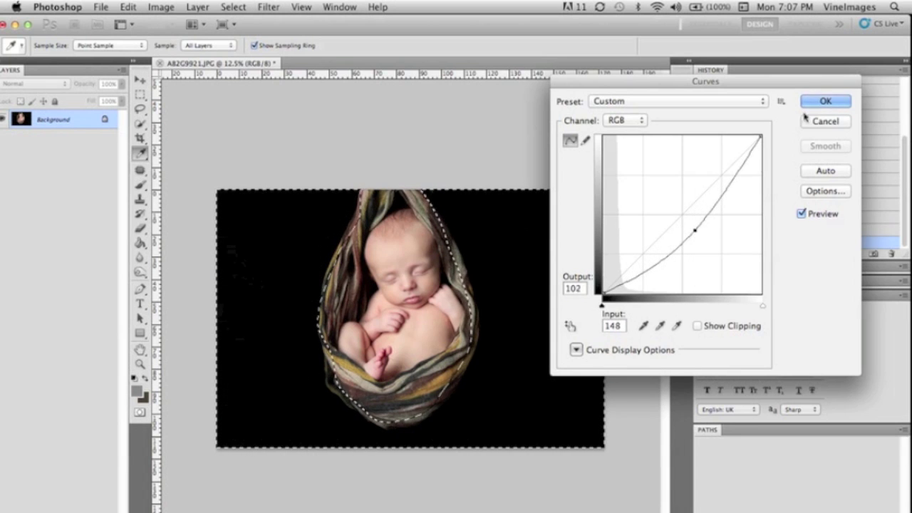
{"action": "left_click", "coordinate": [824, 101]}
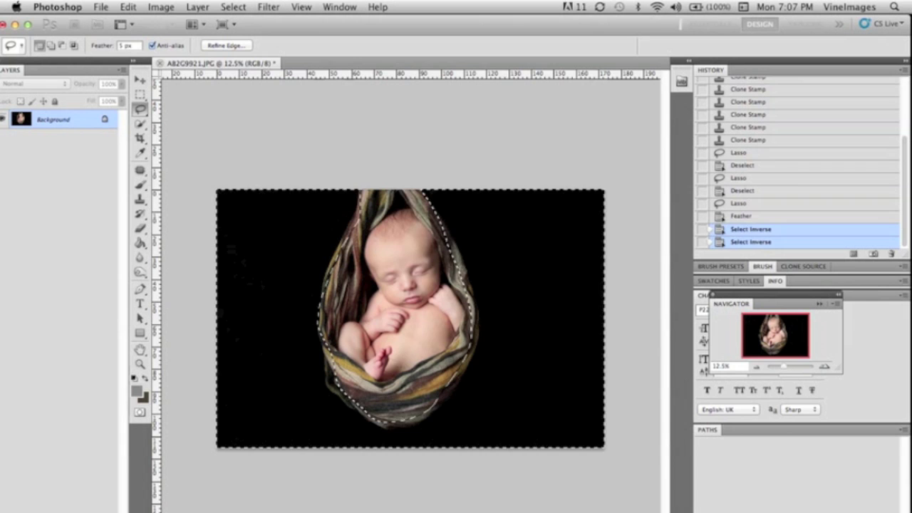
Clear the selection around the darkened backdrop
{"action": "left_click", "coordinate": [235, 10]}
{"action": "left_click", "coordinate": [238, 43]}
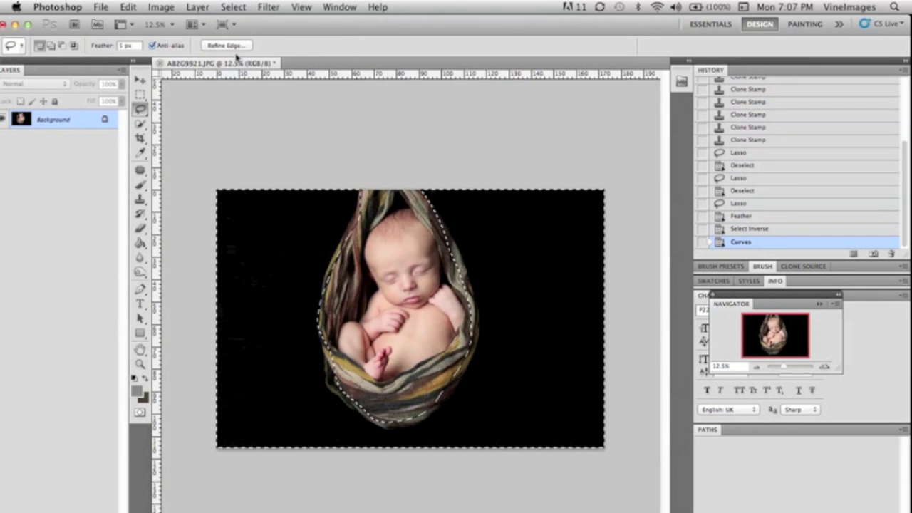
{"action": "left_click", "coordinate": [234, 7]}
{"action": "left_click", "coordinate": [242, 32]}
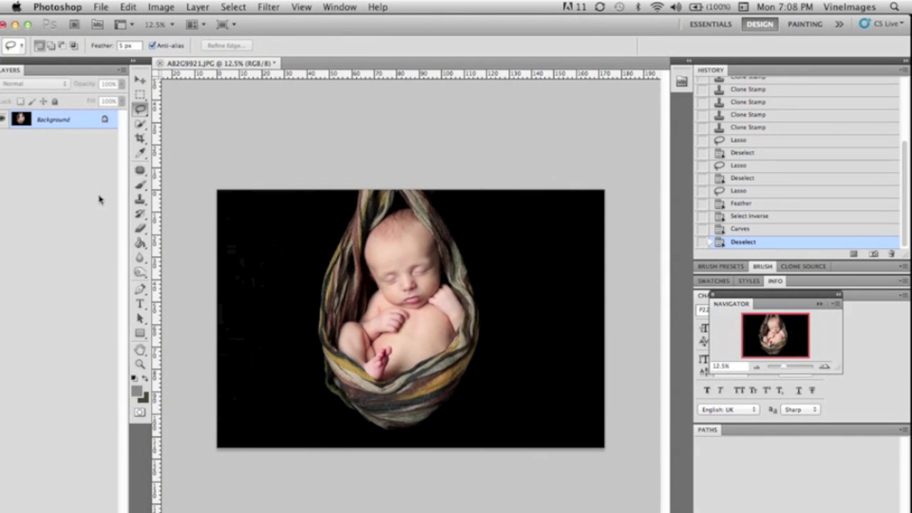
Brush back the original brightness along the darkened edge of the sling with the History Brush
{"action": "left_click", "coordinate": [140, 215]}
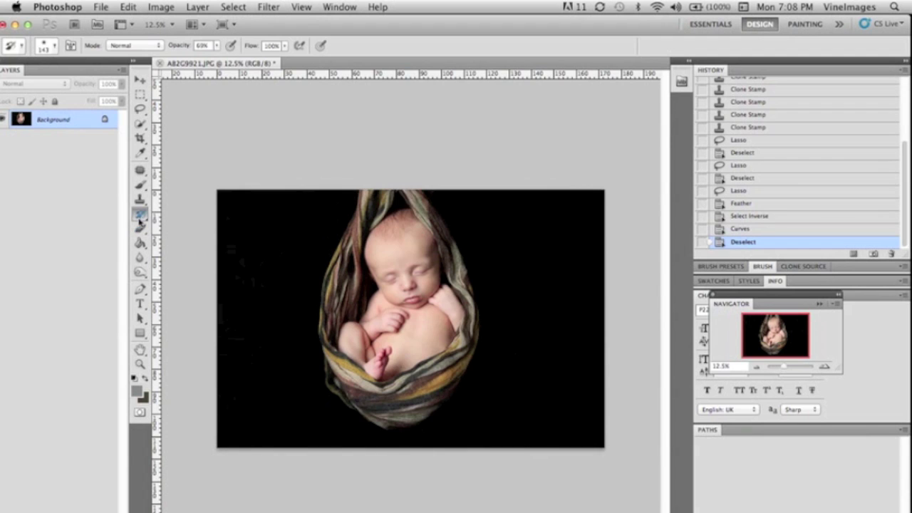
{"action": "left_click", "coordinate": [207, 215]}
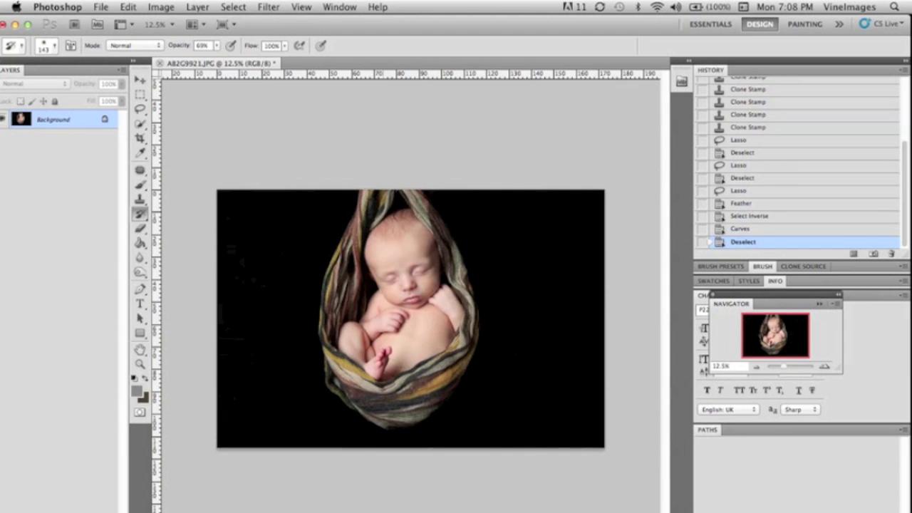
{"action": "left_click", "coordinate": [492, 245]}
Compare the original AB2G9921.JPG history snapshot with the latest edited state of the photo
{"action": "left_click_drag", "start_coordinate": [907, 187], "coordinate": [909, 129]}
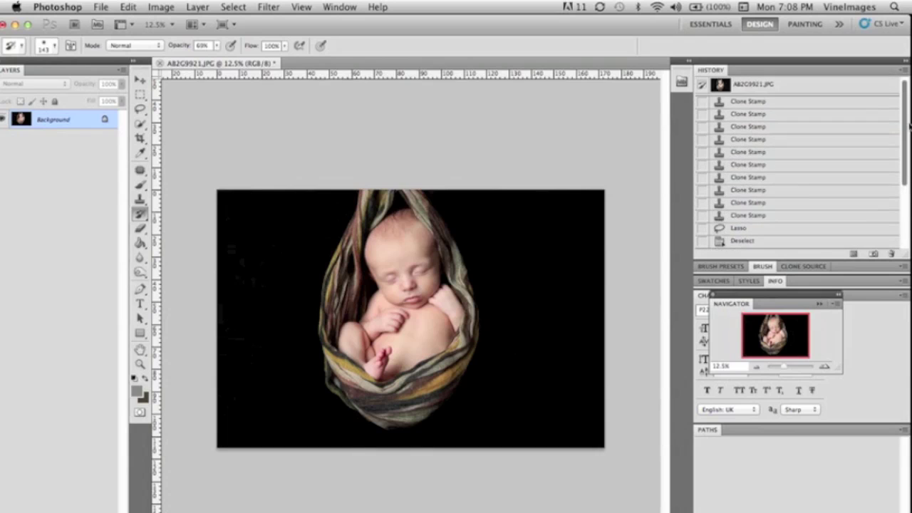
{"action": "left_click", "coordinate": [802, 87]}
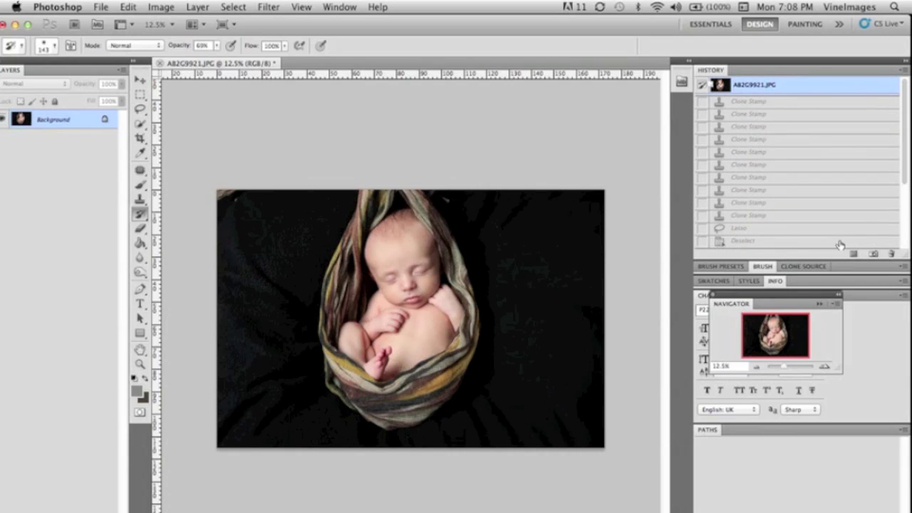
{"action": "key", "text": "super+z"}
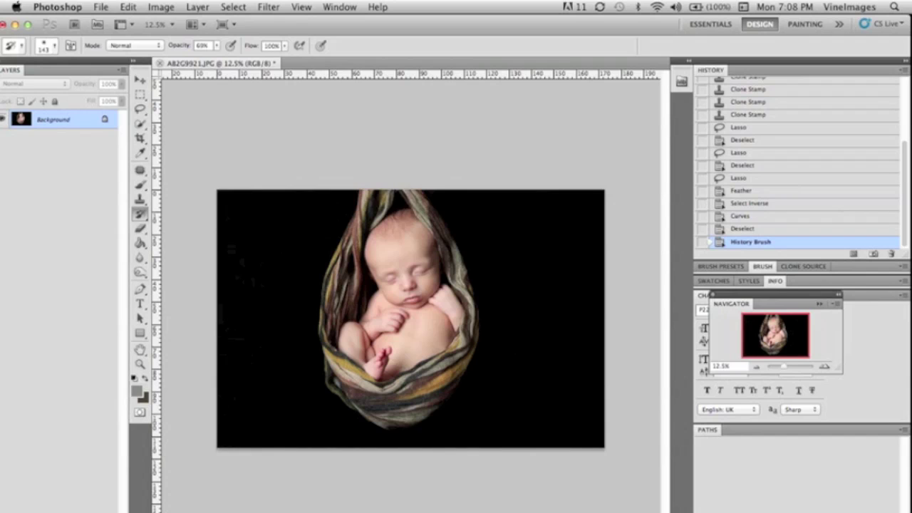